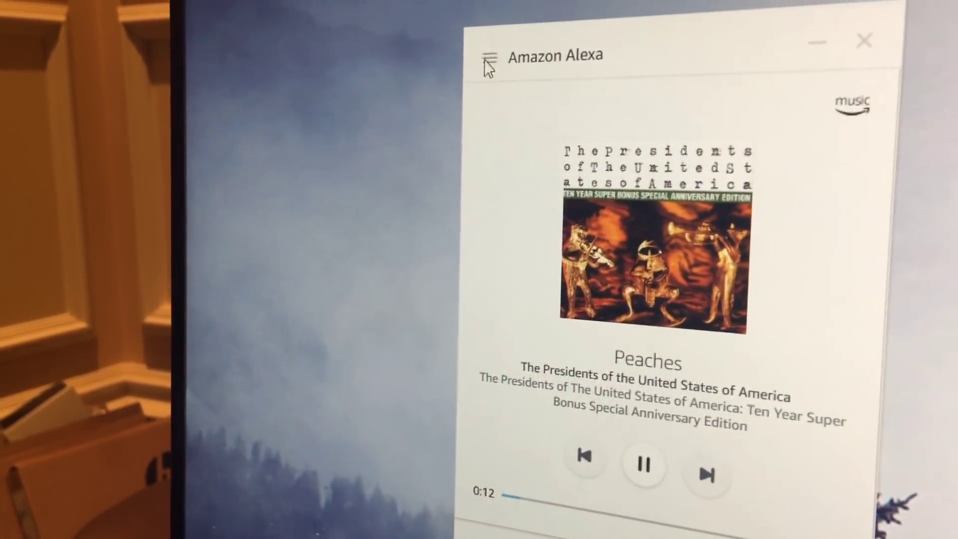
Step: View the Settings page, then the About page showing version 1.0.0.0 with legal and help links
{"action": "left_click", "coordinate": [486, 59]}
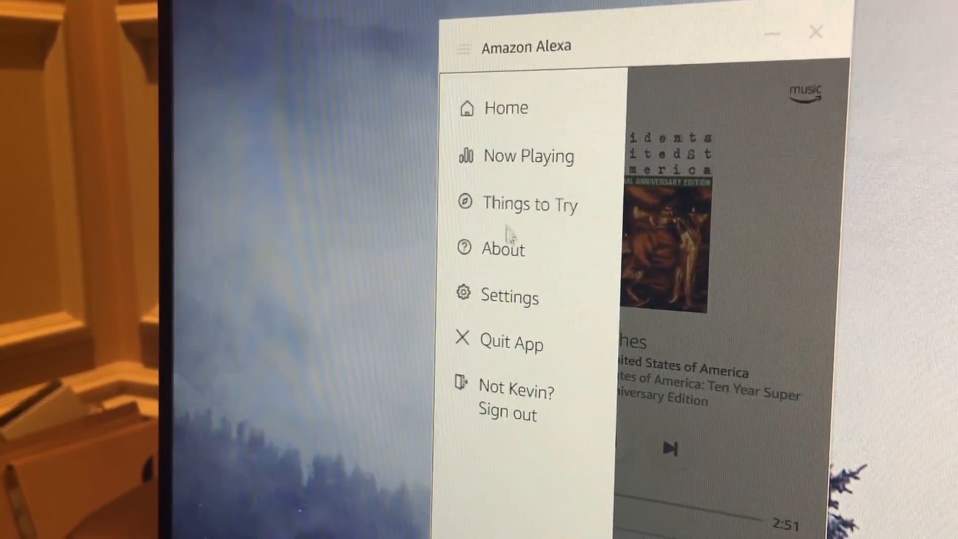
{"action": "left_click", "coordinate": [505, 295]}
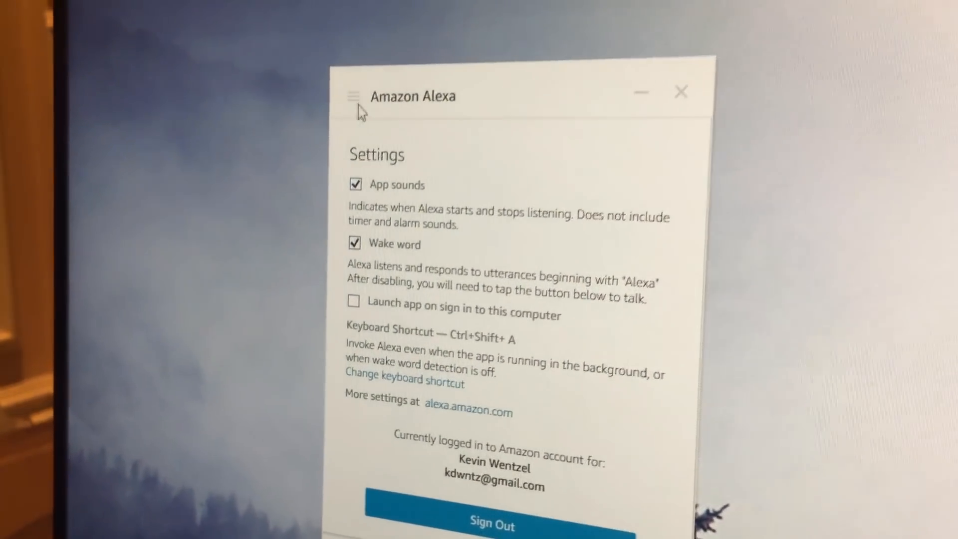
{"action": "left_click", "coordinate": [359, 51]}
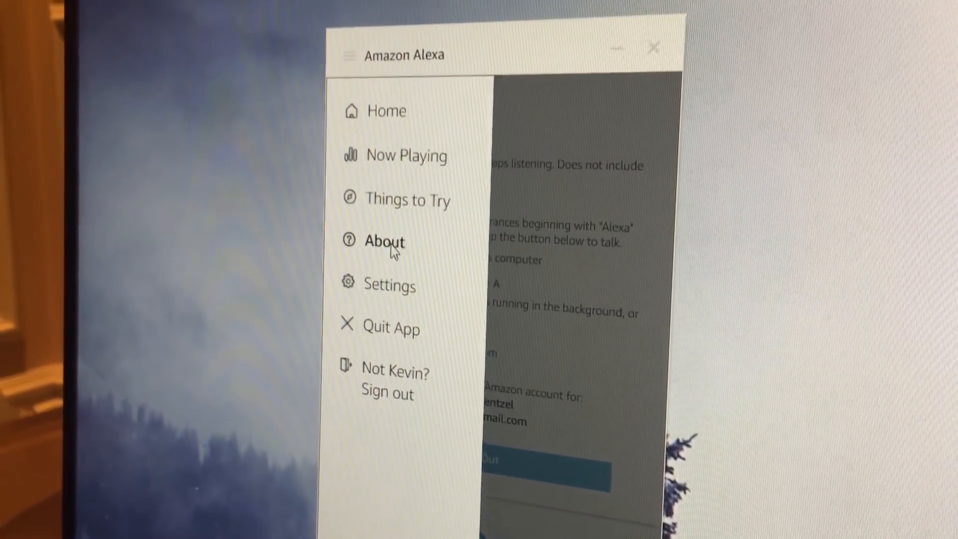
{"action": "left_click", "coordinate": [392, 249]}
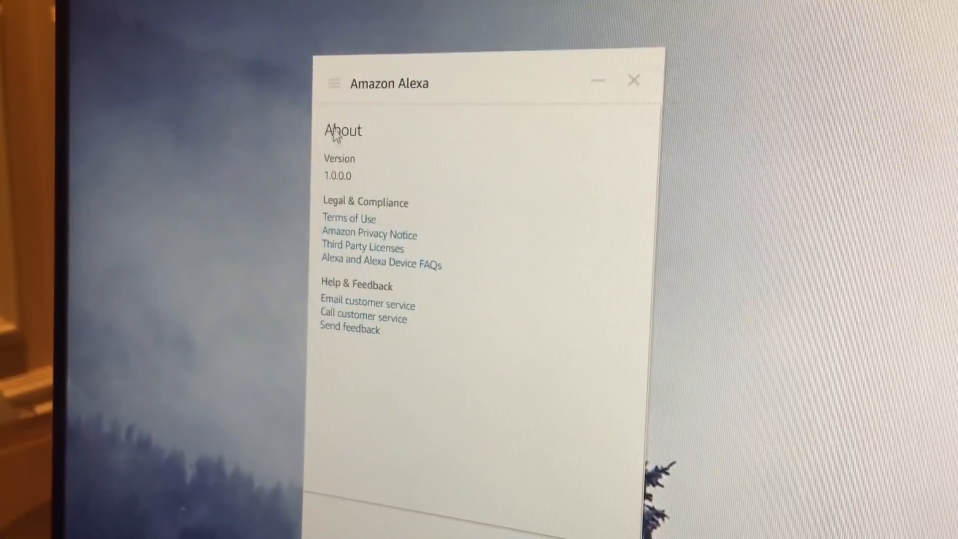
Step: Return to the Home feed of weather cards from the navigation menu
{"action": "left_click", "coordinate": [335, 91]}
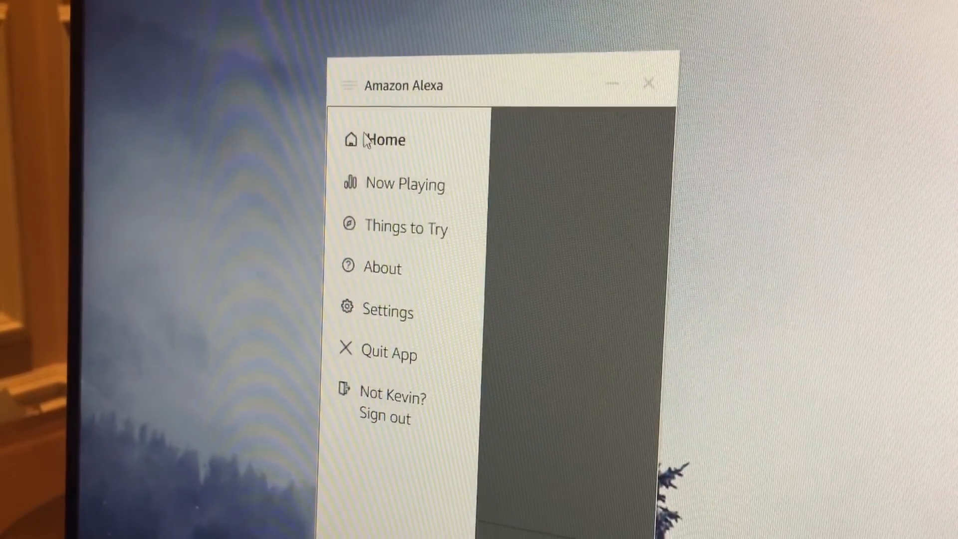
{"action": "left_click", "coordinate": [368, 141]}
{"action": "scroll", "coordinate": [380, 153], "scroll_direction": "down", "scroll_amount": 3}
{"action": "scroll", "coordinate": [391, 159], "scroll_direction": "down", "scroll_amount": 1}
{"action": "scroll", "coordinate": [378, 158], "scroll_direction": "down", "scroll_amount": 5}
{"action": "scroll", "coordinate": [381, 156], "scroll_direction": "down", "scroll_amount": 3}
{"action": "scroll", "coordinate": [376, 163], "scroll_direction": "down", "scroll_amount": 3}
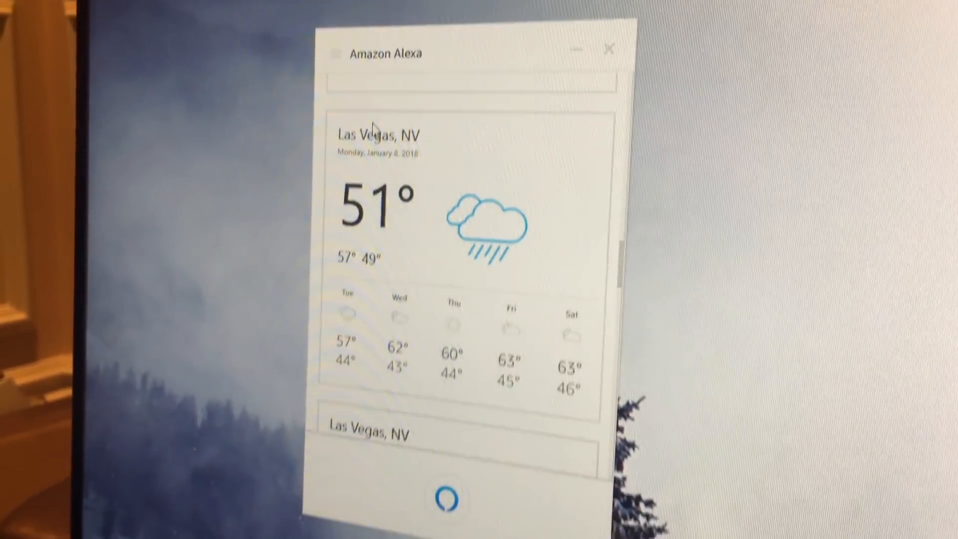
{"action": "scroll", "coordinate": [383, 98], "scroll_direction": "up", "scroll_amount": 3}
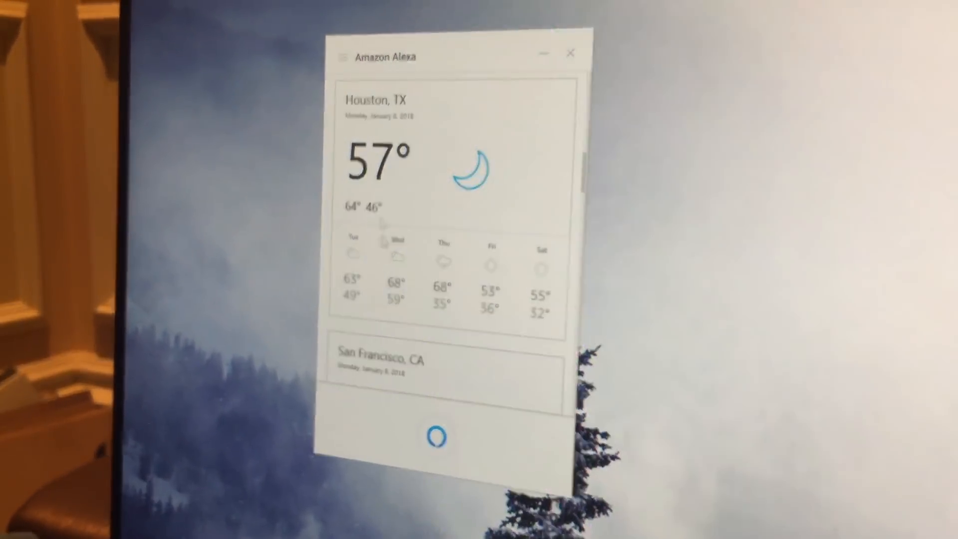
Step: Start Alexa listening for a voice request from the Home page ring
{"action": "left_click", "coordinate": [449, 450]}
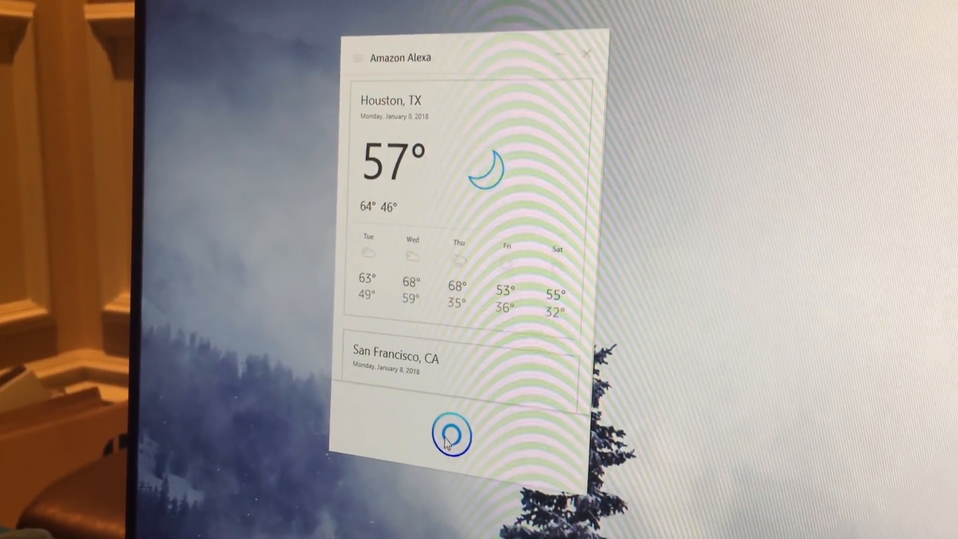